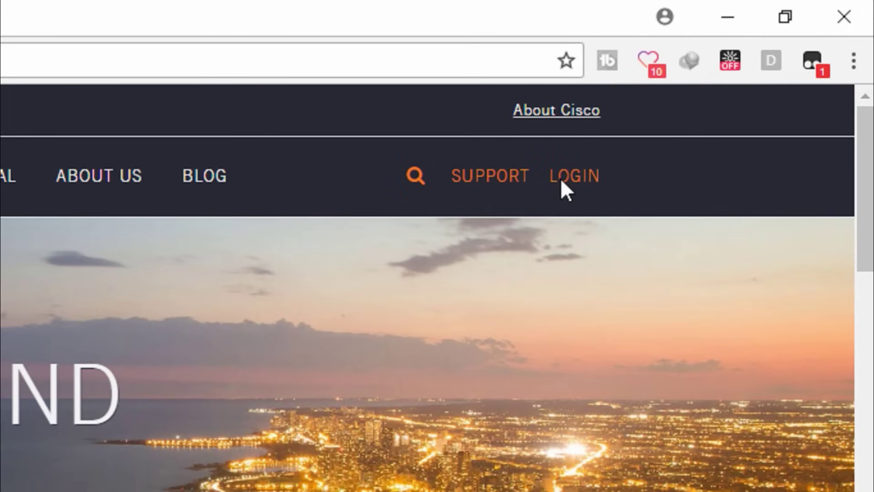
Enter the first and last names in the Umbrella free trial form and autofill the remaining fields
left_click(560, 179)
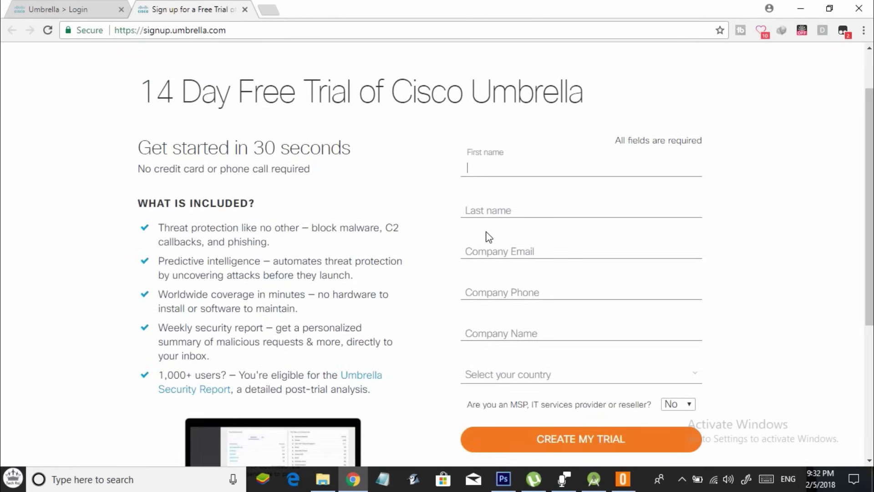
key("Tab")
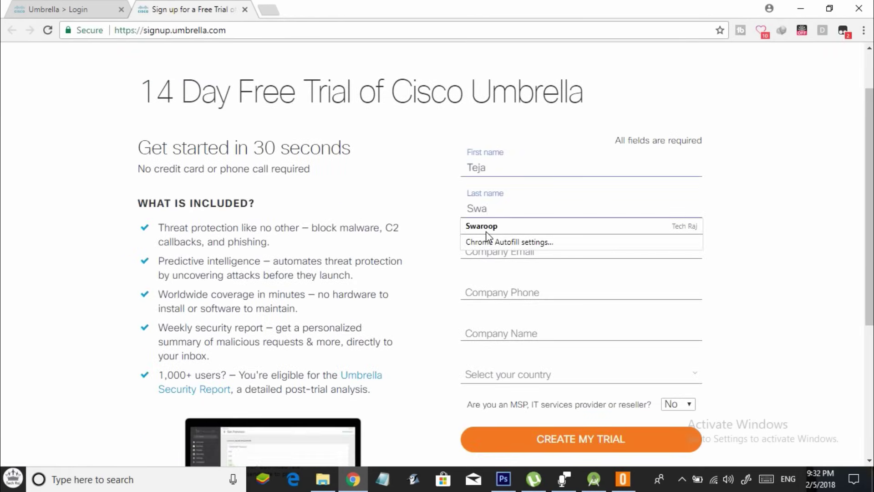
key("Down")
key("Tab")
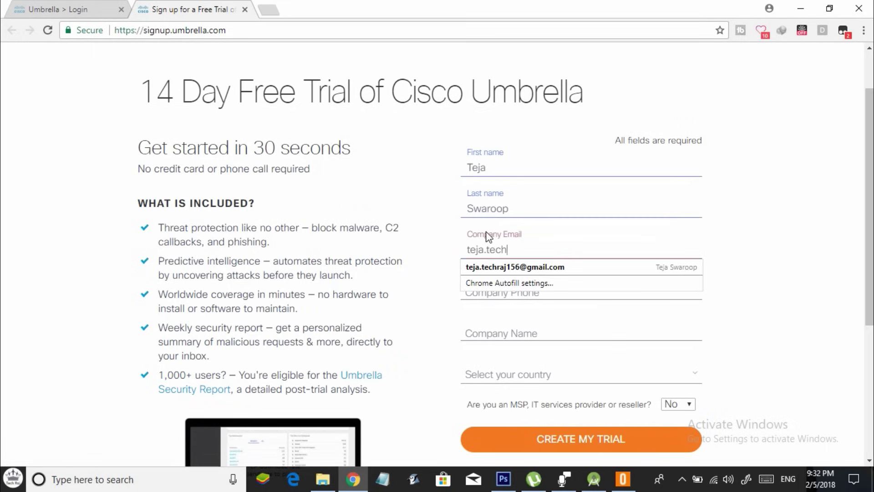
key("Down")
key("Return")
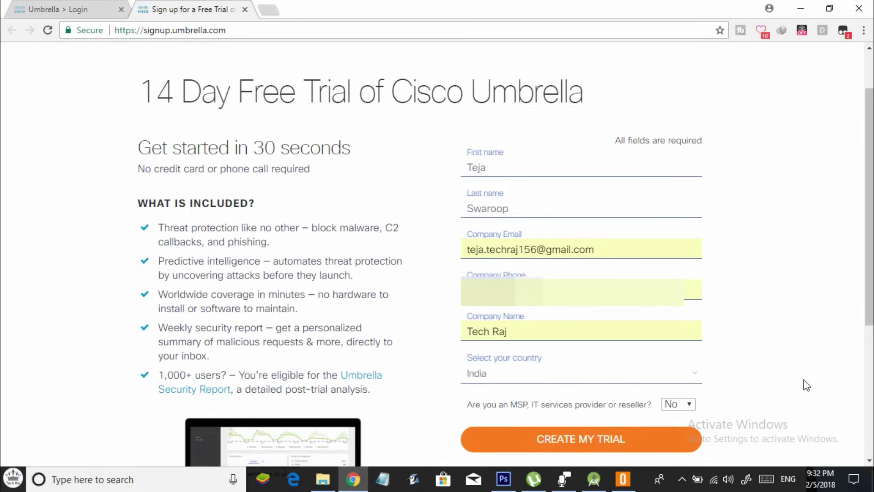
Create the free trial account and read the note about the activation e-mail
left_click(604, 440)
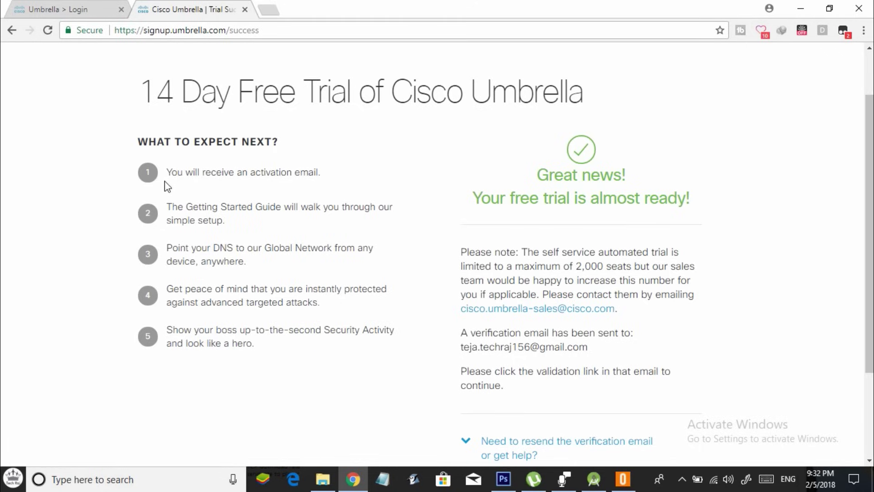
left_click_drag(167, 174, 333, 176)
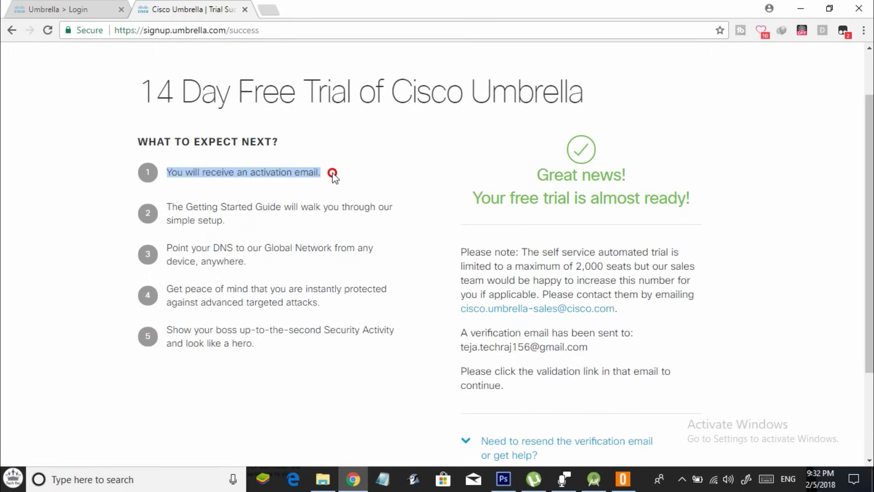
left_click(332, 173)
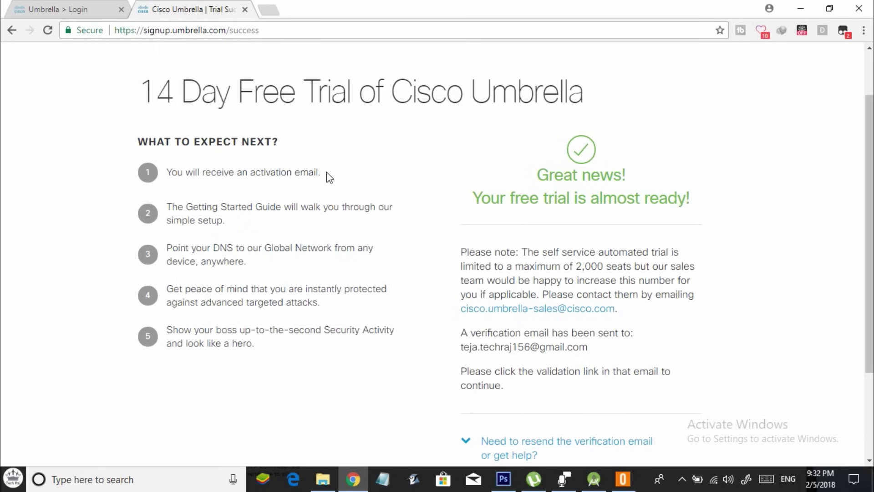
Open the Umbrella Free Trial activation e-mail in Gmail
key("ctrl+t")
type("gmai")
key("Return")
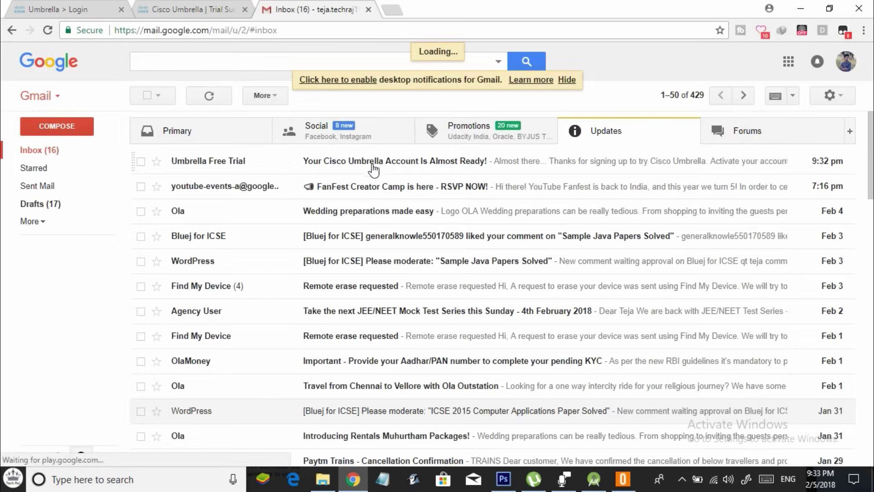
left_click(373, 169)
scroll(365, 214, "down", 5)
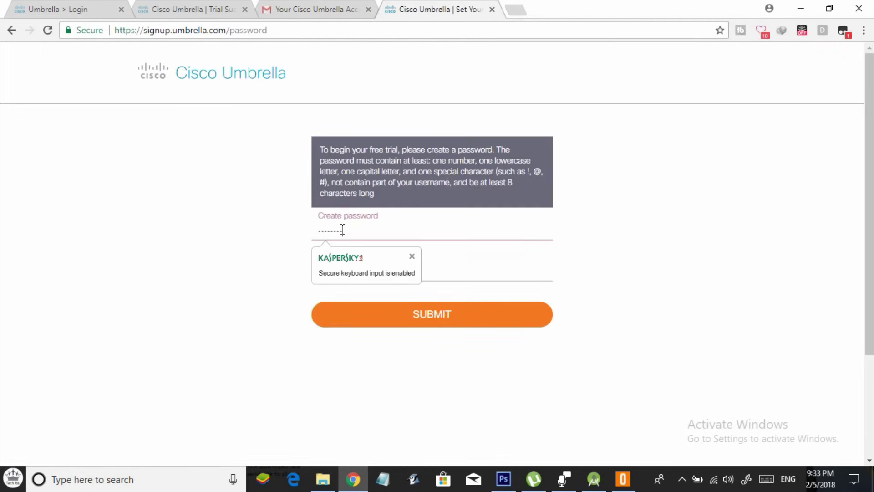
Enter and confirm a new account password and submit it
type("•••")
key("Tab")
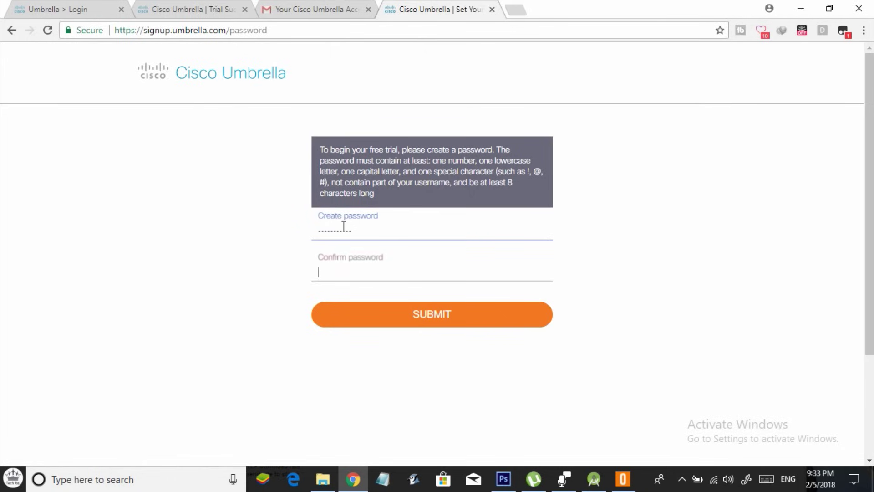
type("•••••••••••")
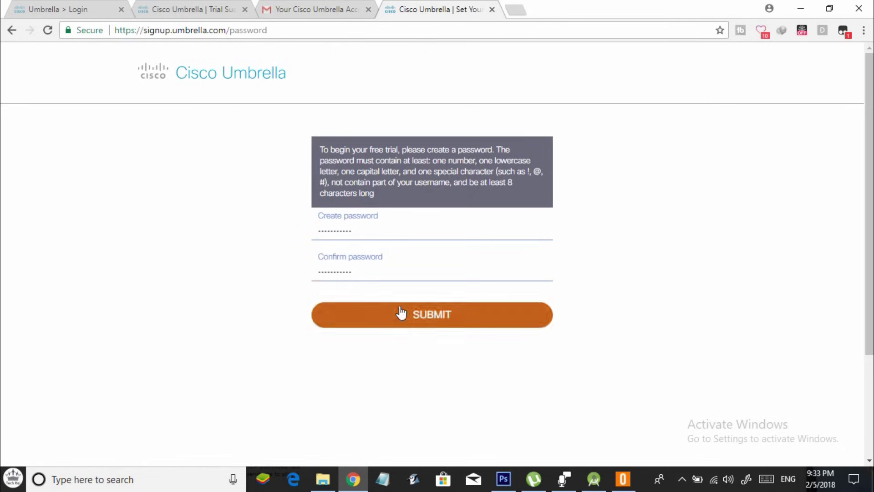
left_click(400, 312)
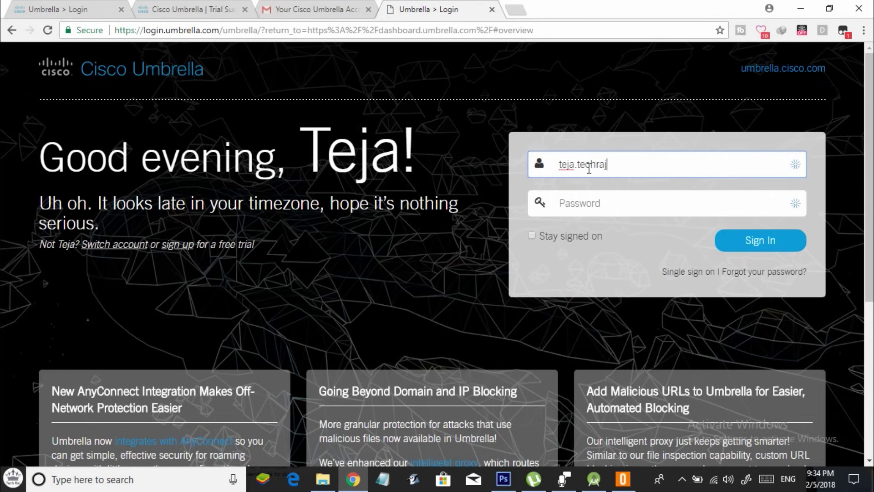
Sign in to Cisco Umbrella with the account e-mail and password
key("Tab")
type("•••••••••••")
key("Return")
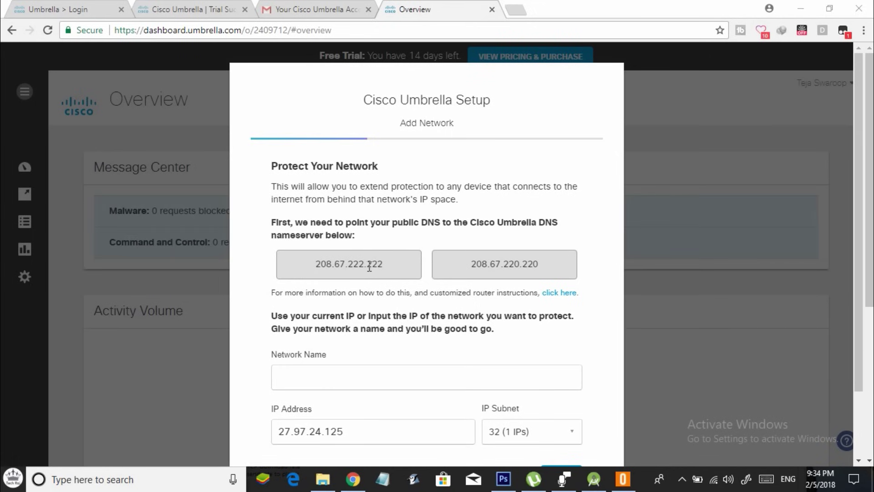
Copy the DNS addresses 208.67.222.222 and 208.67.220.220 into Notepad
scroll(353, 266, "down", 2)
left_click_drag(316, 200, 390, 201)
left_click(383, 479)
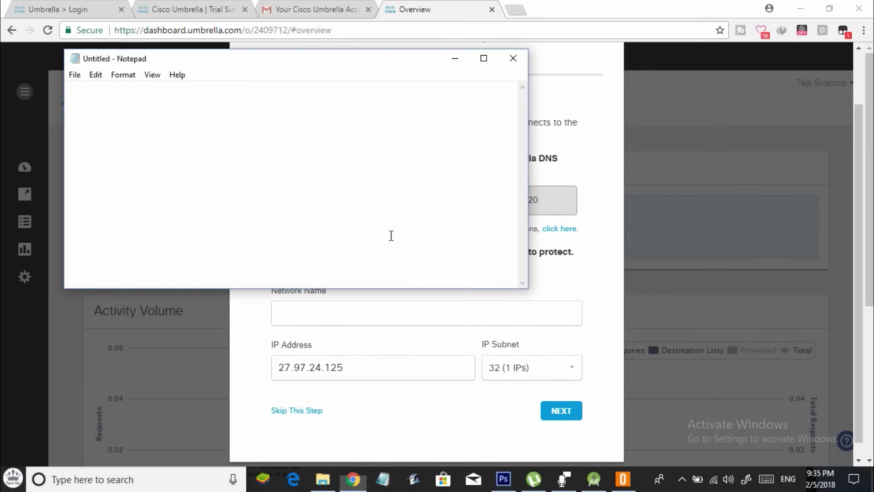
left_click(525, 199)
double_click(526, 200)
key("alt+Tab")
key("alt+Tab")
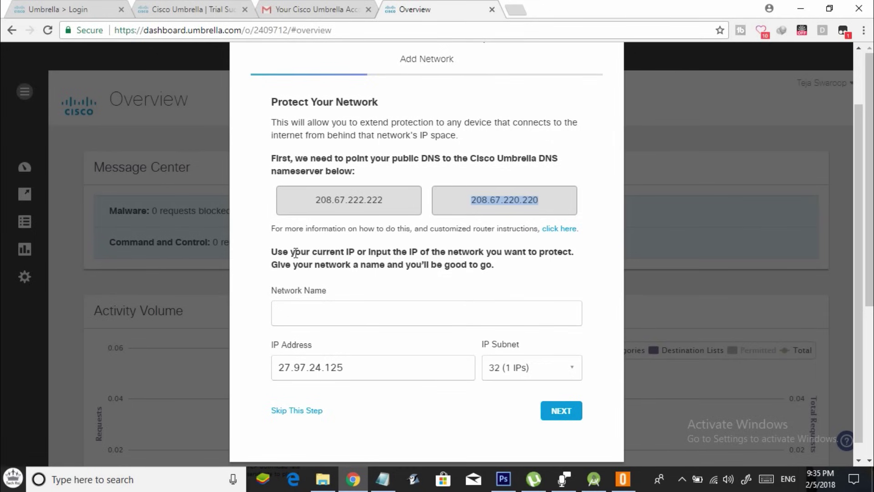
Enter a network name and finish setup to start using Cisco Umbrella
scroll(301, 260, "down", 1)
left_click(300, 302)
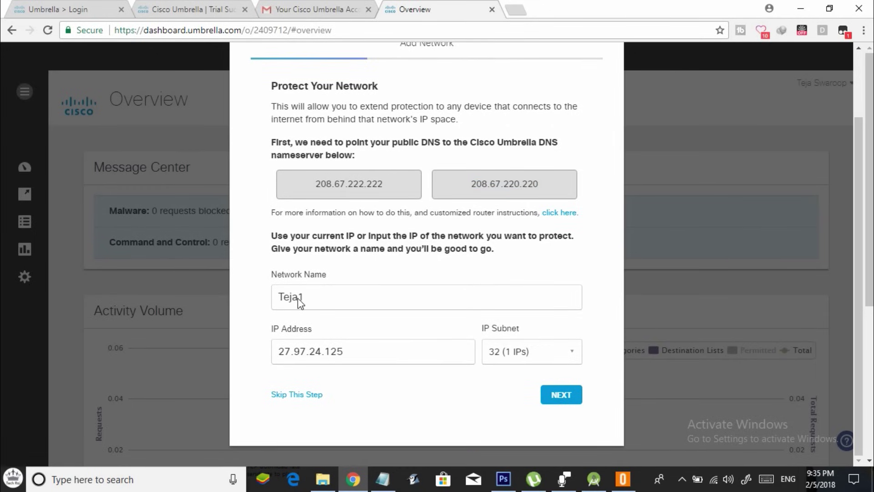
left_click(560, 394)
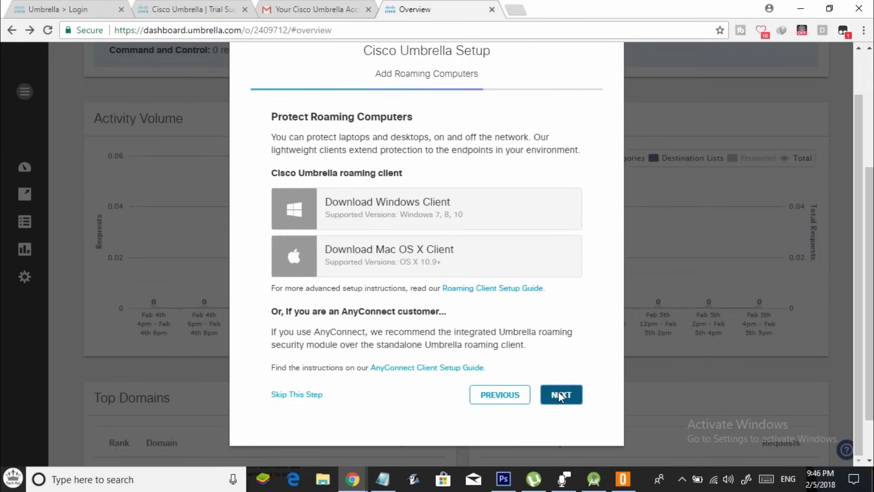
left_click(558, 392)
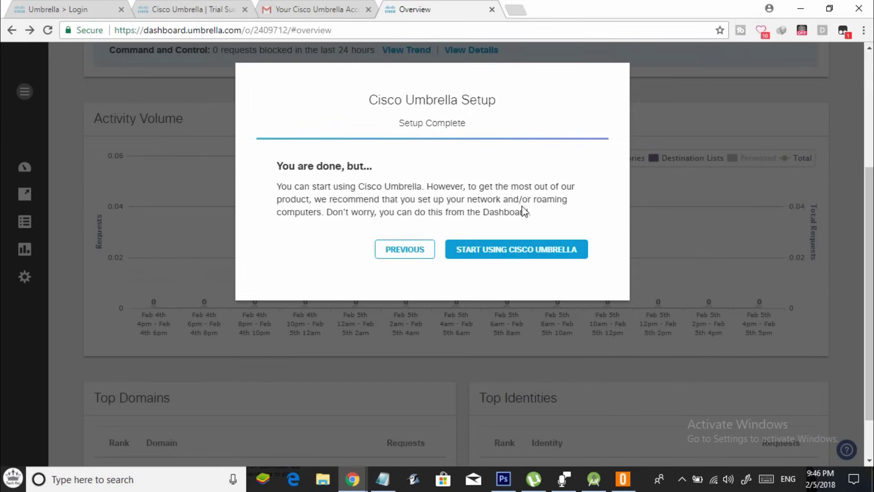
left_click(520, 253)
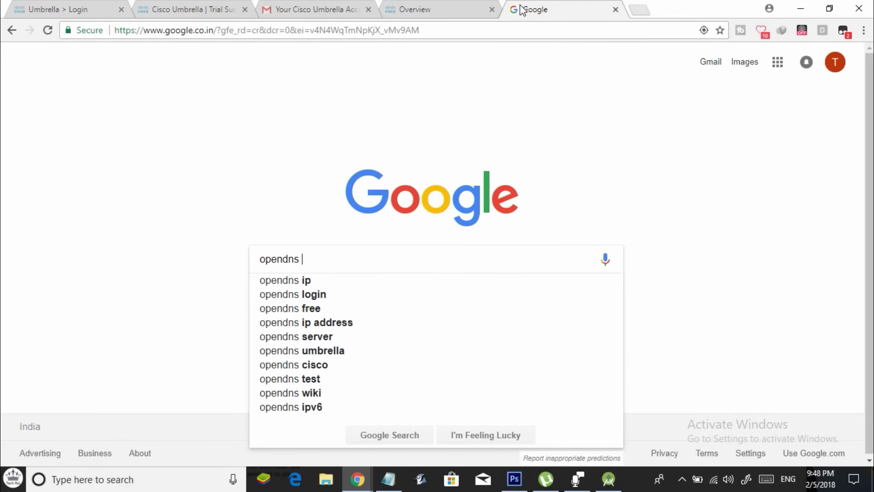
Search 'opendns ip updater', open the Dynamic IP updater article and download the Windows IP Updater
key("Return")
left_click(309, 170)
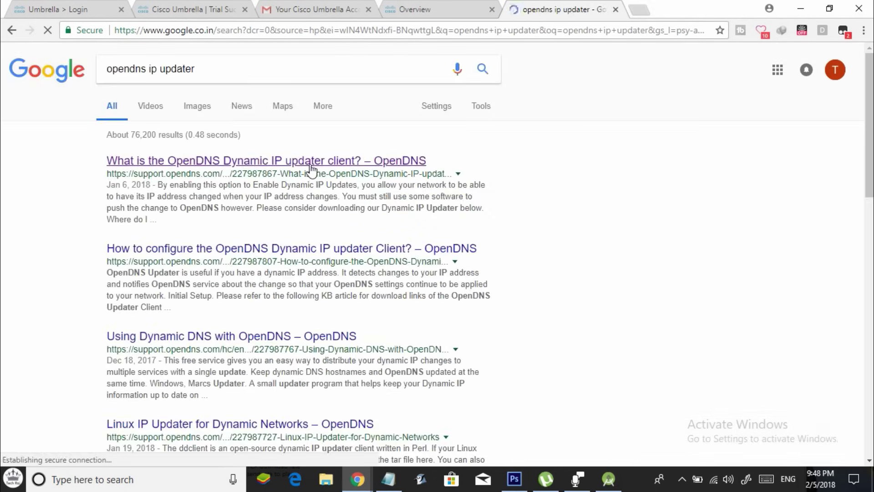
scroll(273, 136, "down", 10)
left_click(217, 122)
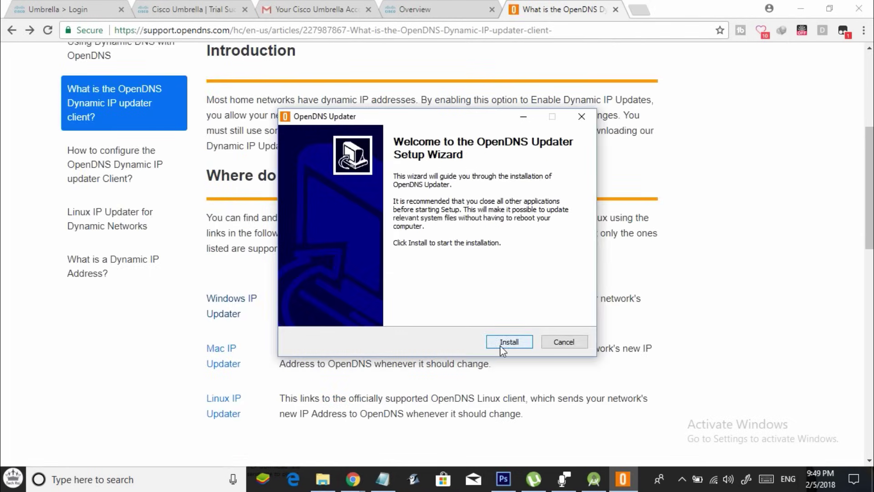
Install the OpenDNS Updater and launch it
left_click(500, 345)
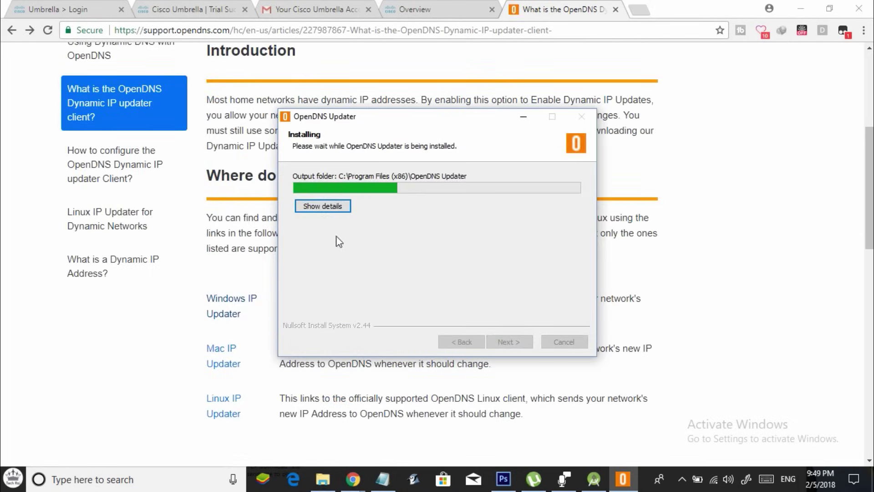
key("Return")
left_click(352, 121)
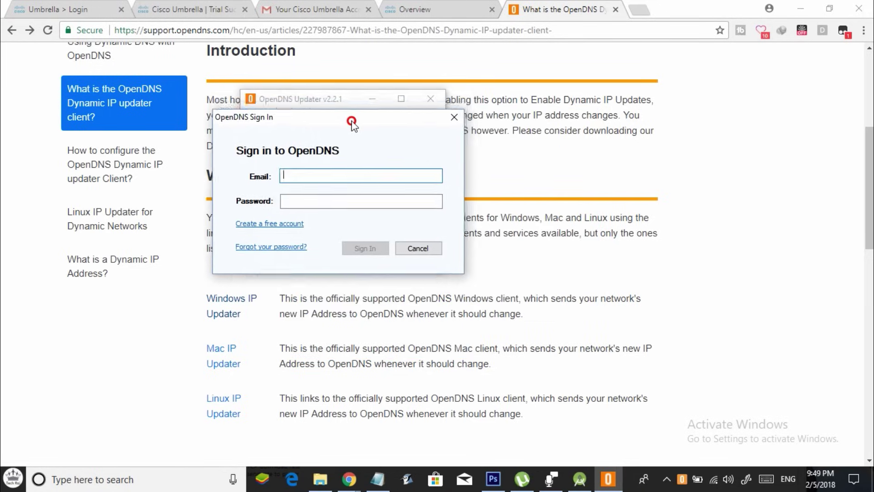
Sign in to the OpenDNS account in the updater with the account e-mail and password
left_click_drag(351, 121, 353, 104)
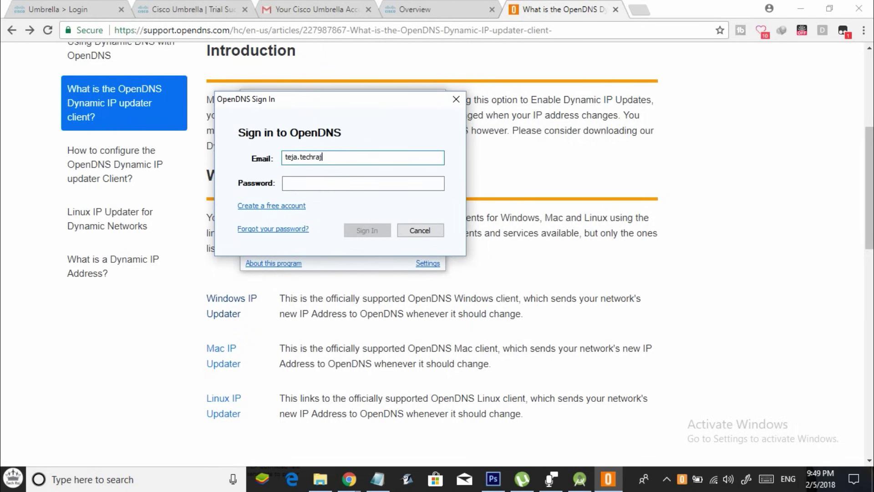
key("Tab")
type("•••••••••••")
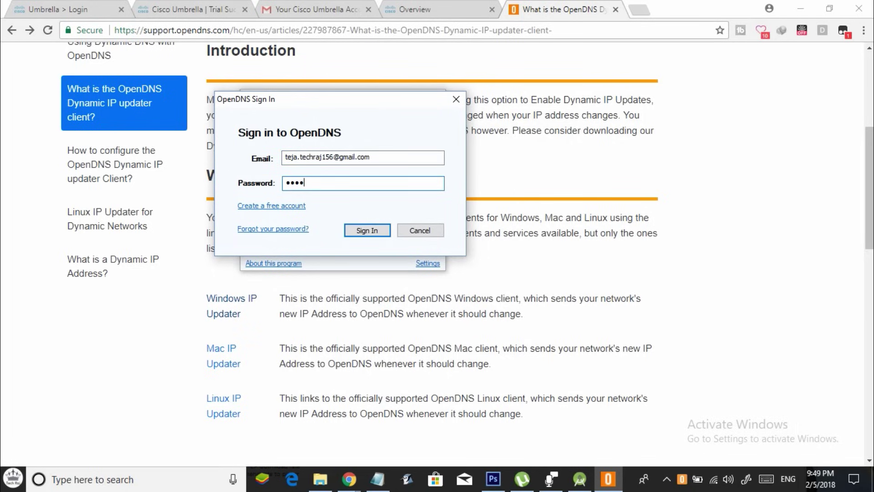
left_click(365, 227)
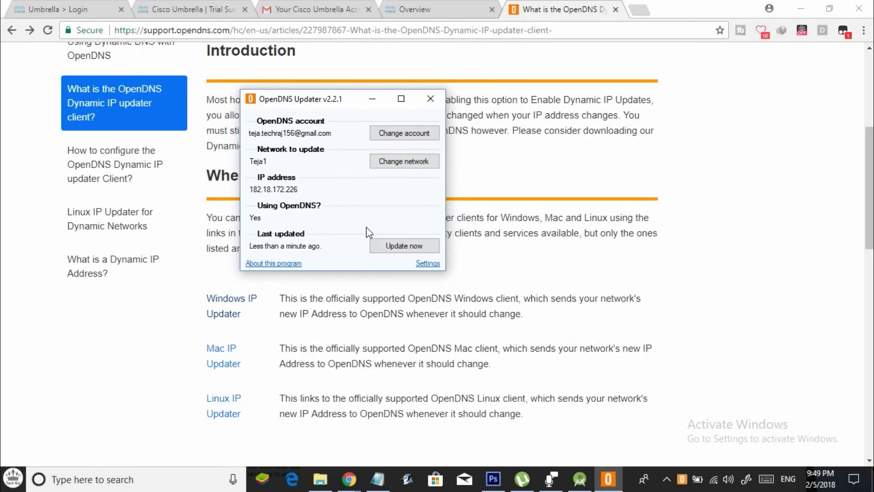
left_click_drag(324, 111, 310, 109)
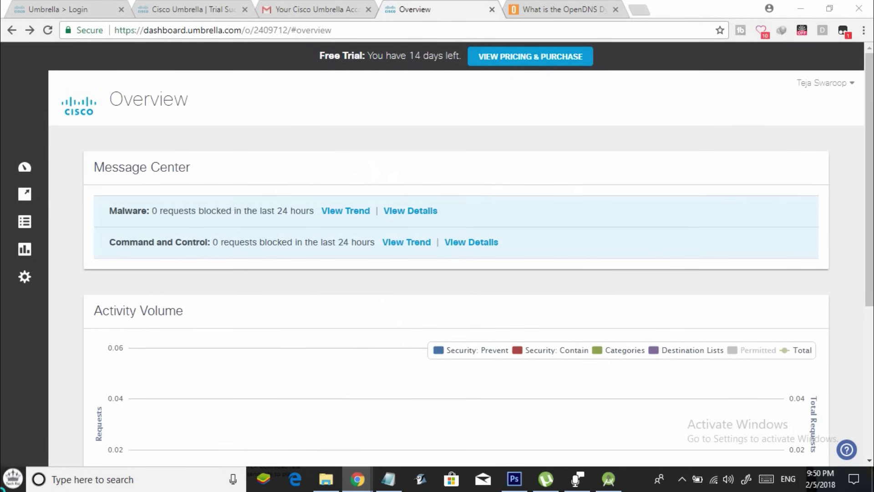
Open Command Prompt and run ipconfig /all
right_click(13, 479)
key("super")
type("cmd")
key("Return")
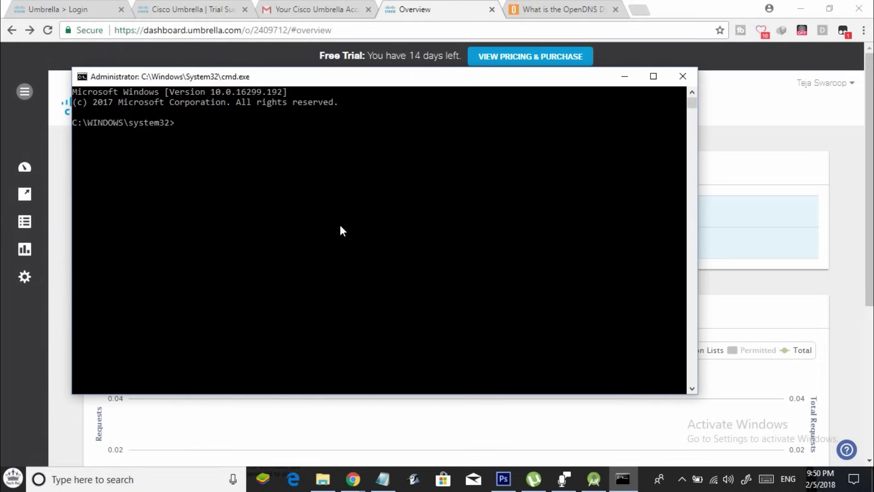
type("ipcon")
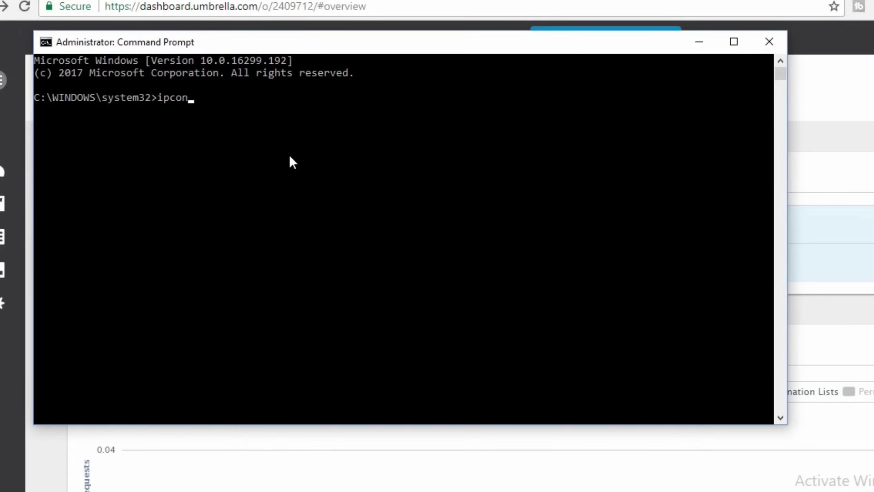
type("fig /all")
key("Return")
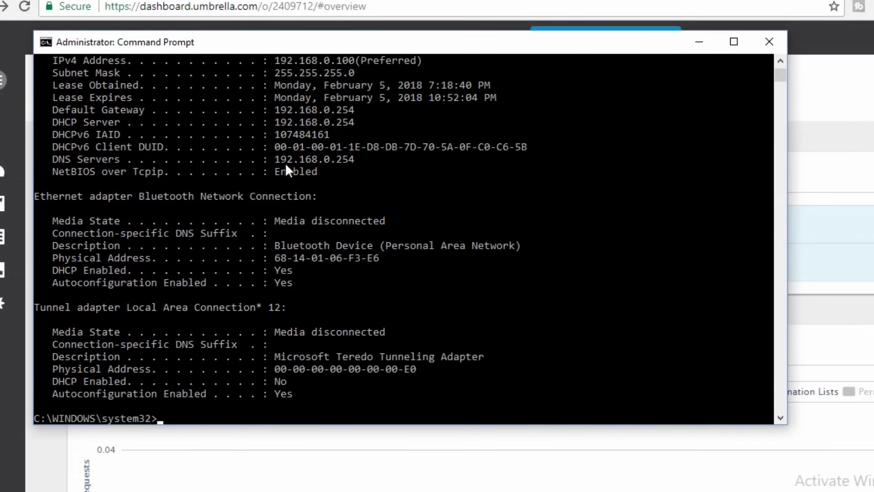
Copy the Wi-Fi Default Gateway address 192.168.0.254 and minimize the console
scroll(180, 250, "up", 5)
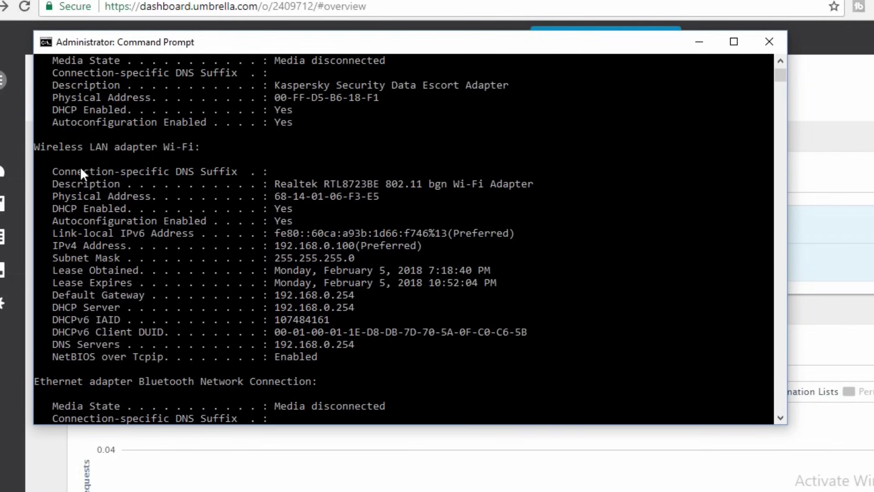
left_click_drag(35, 146, 196, 146)
left_click(196, 146)
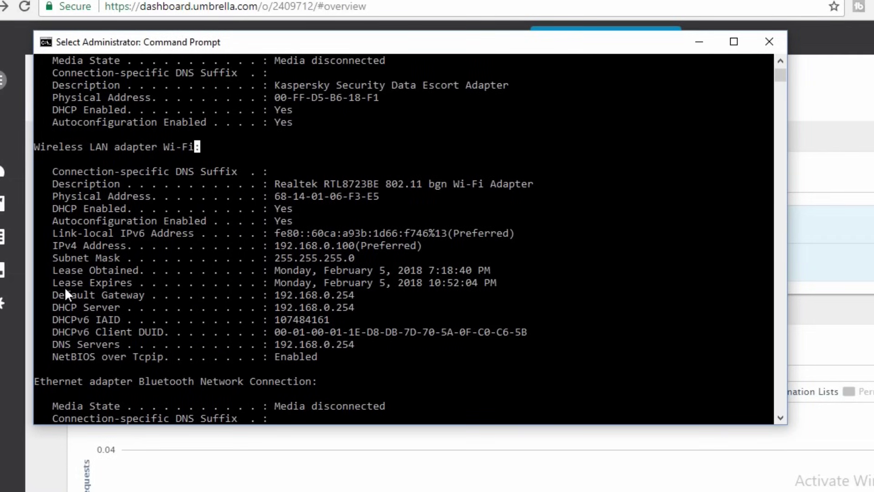
left_click_drag(53, 296, 380, 296)
left_click(376, 294)
left_click_drag(276, 295, 284, 297)
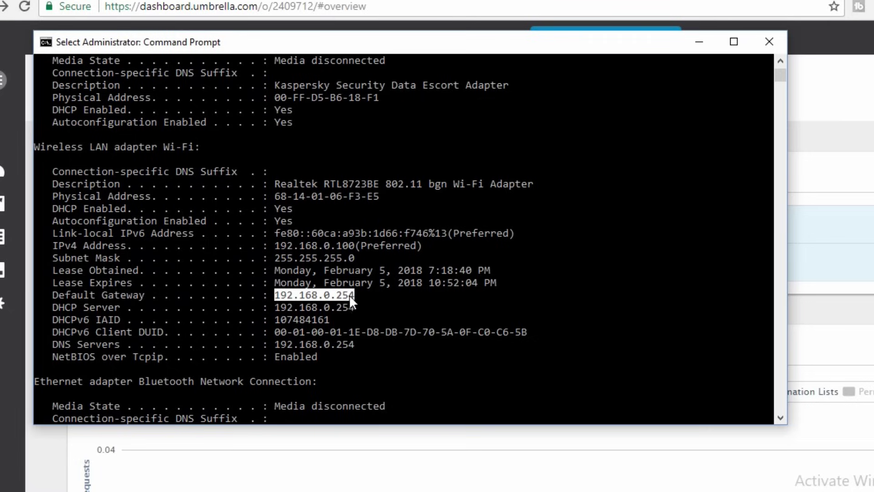
key("ctrl+c")
left_click(687, 41)
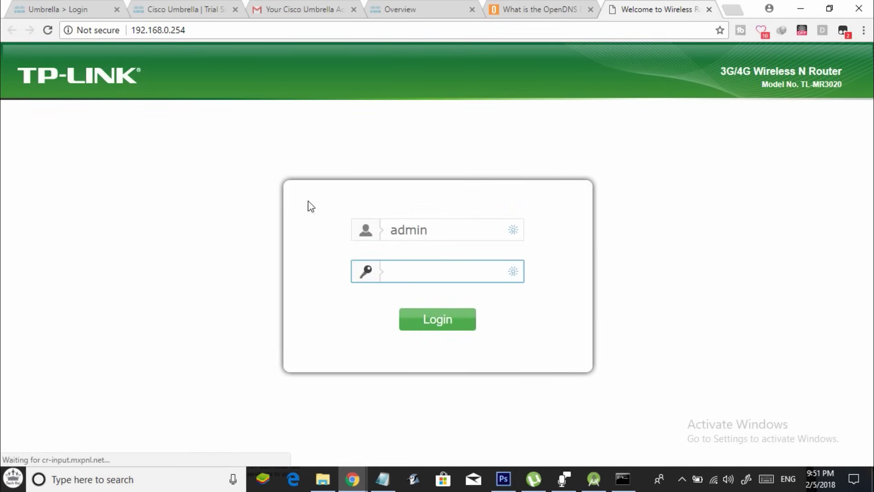
Dismiss the auto-fill popup and log in to the TP-Link router at 192.168.0.254
left_click(523, 321)
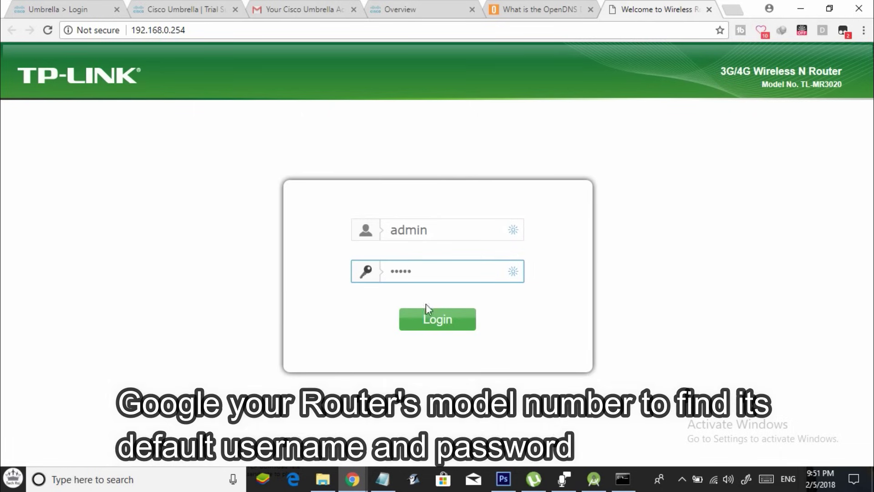
left_click(440, 317)
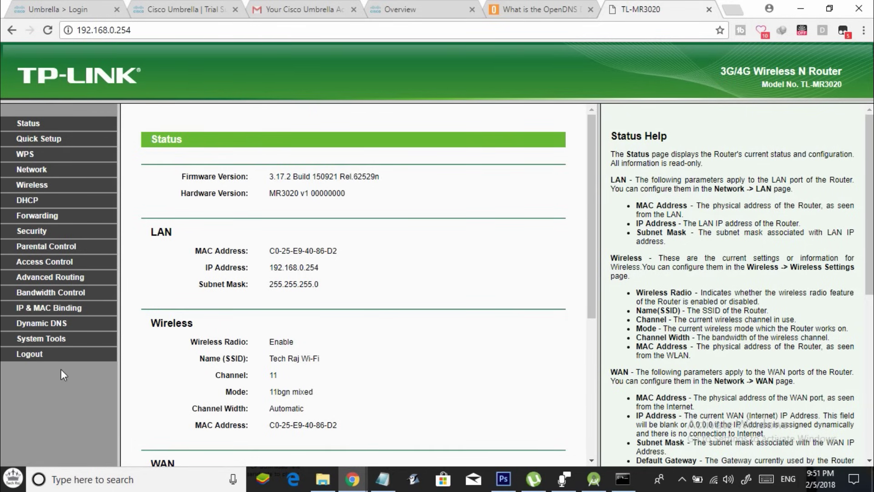
Enable custom WAN DNS servers and paste 208.67.222.222 as the Primary DNS
left_click(37, 172)
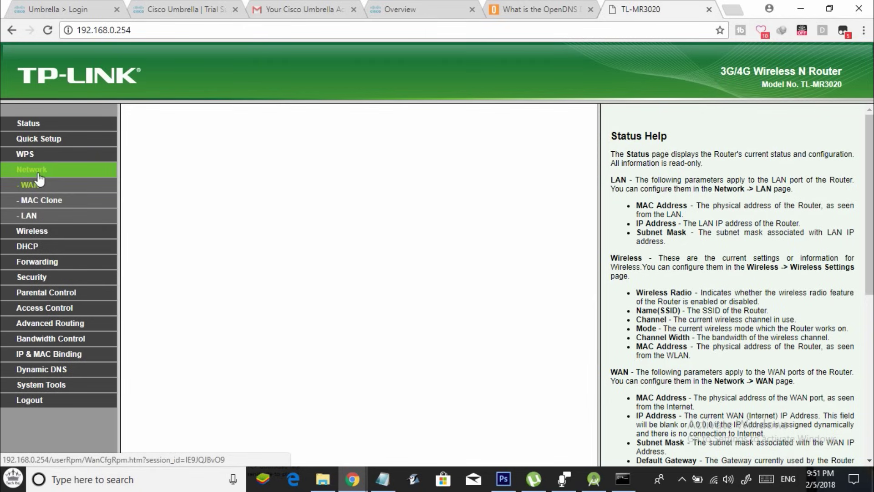
scroll(312, 286, "down", 1)
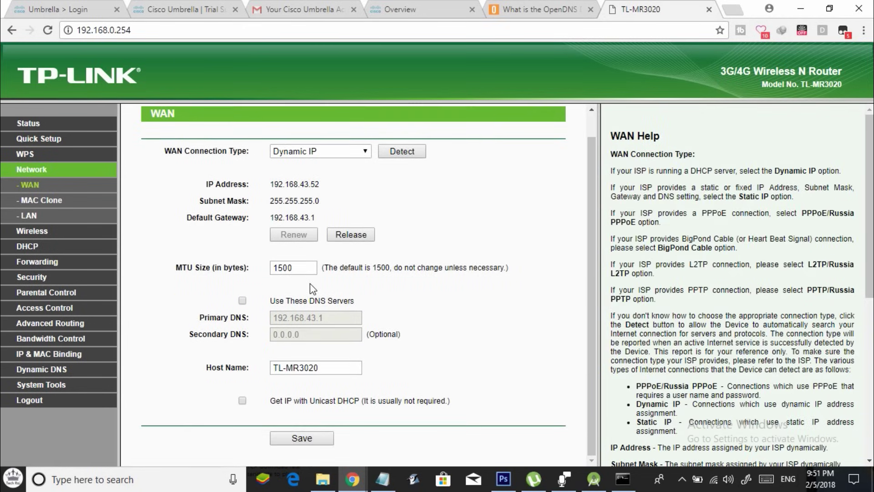
left_click(242, 301)
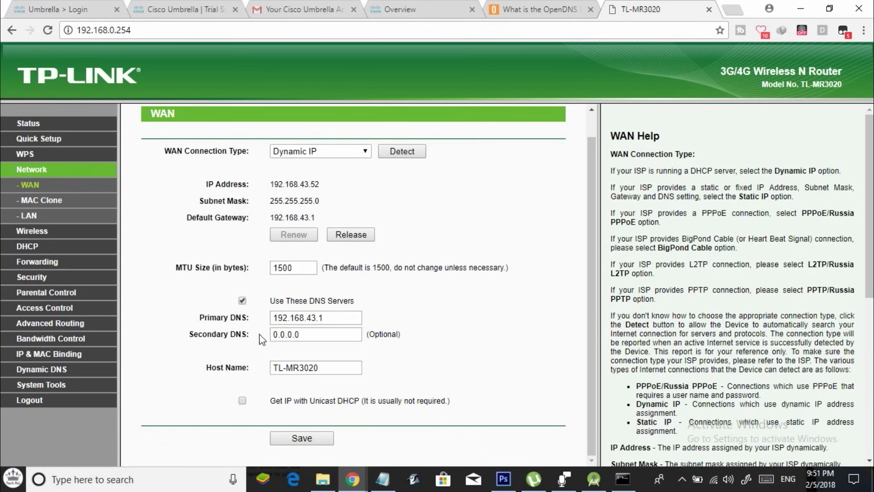
left_click(383, 479)
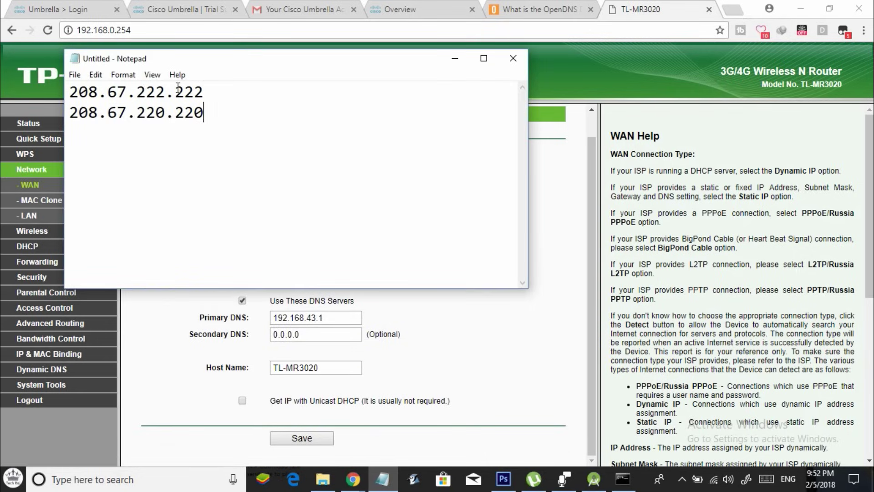
double_click(178, 91)
left_click(299, 317)
double_click(299, 318)
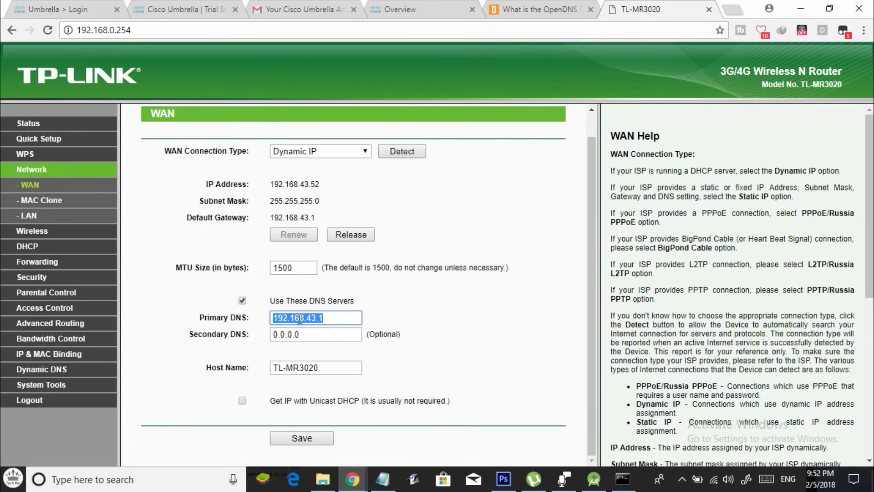
key("ctrl+v")
left_click(313, 437)
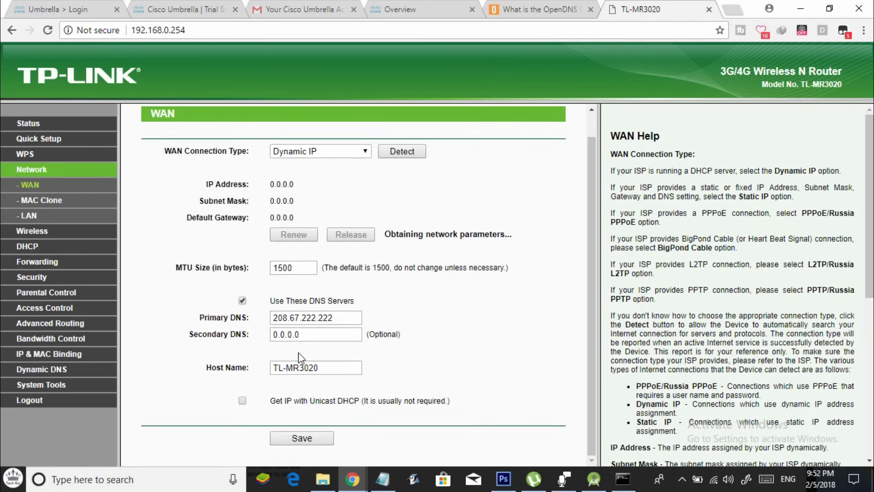
Replace the 0.0.0.0 Secondary DNS with 208.67.220.220 and save the WAN settings
left_click(319, 334)
left_click(382, 479)
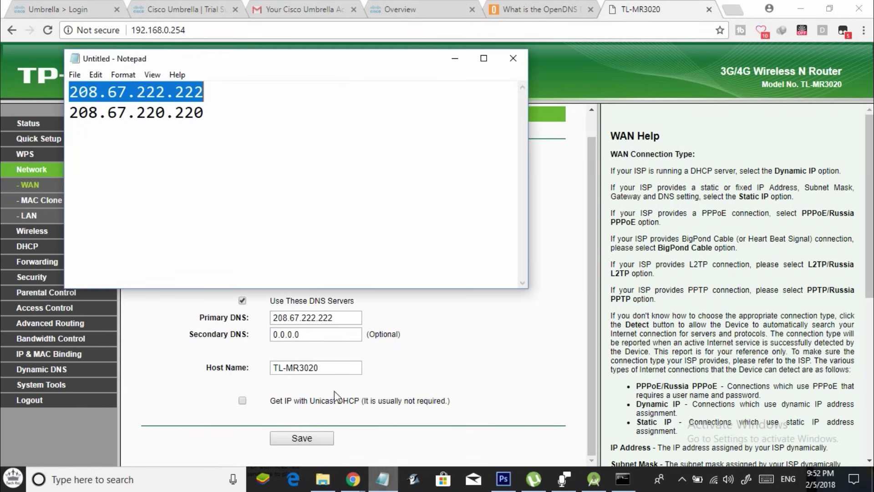
double_click(182, 117)
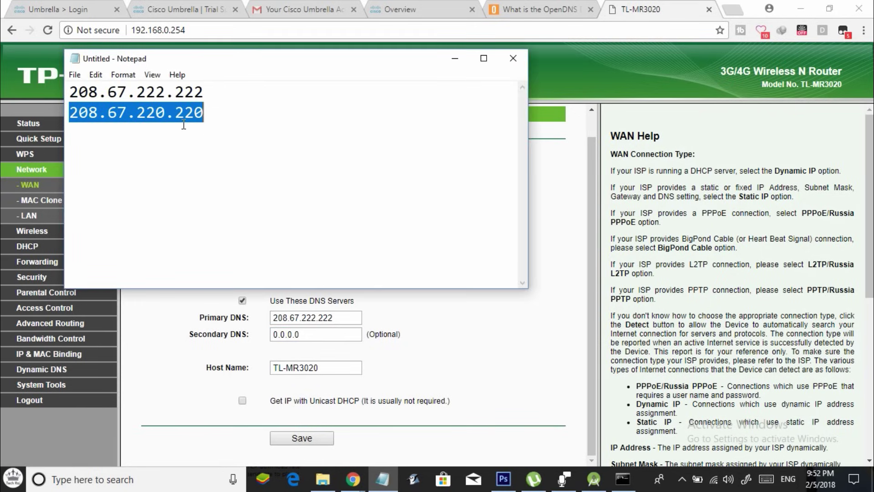
left_click(294, 334)
double_click(295, 335)
key("ctrl+v")
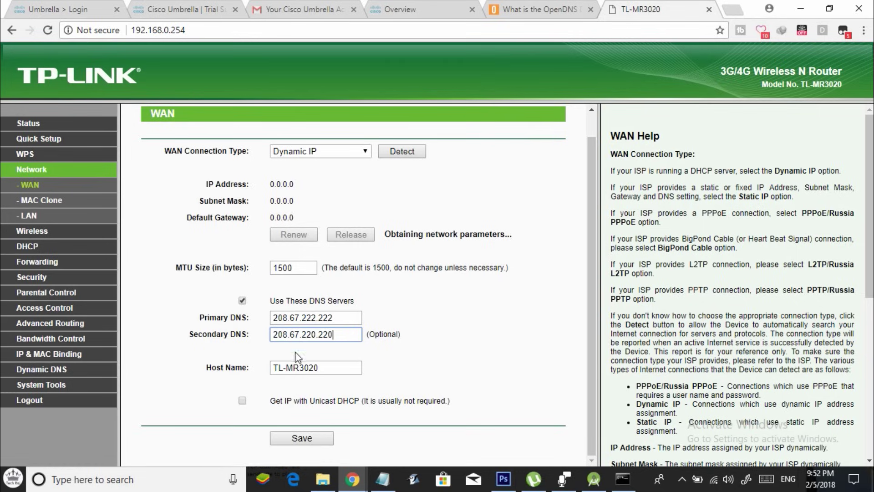
left_click(297, 444)
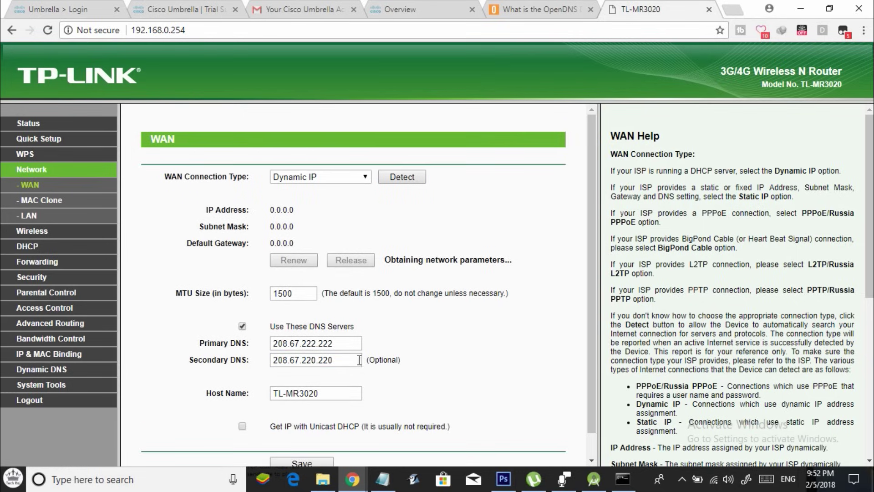
scroll(395, 359, "down", 1)
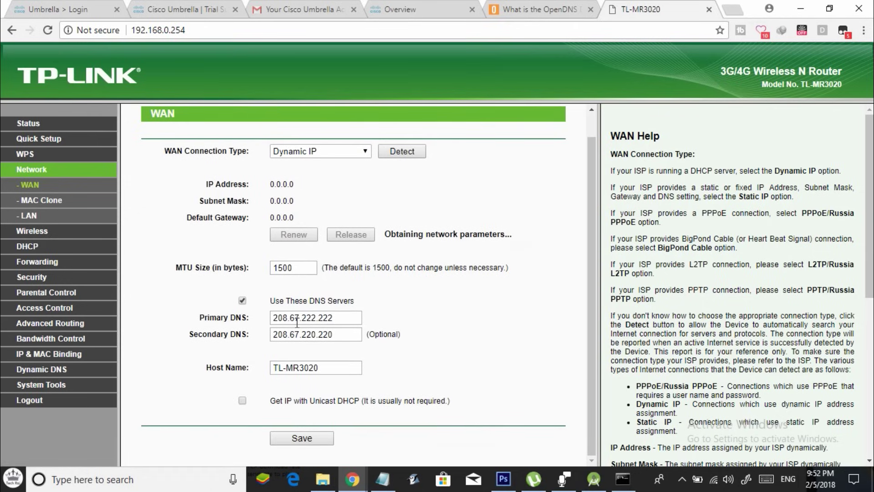
Close the router page and load internetbadguys.com in a new tab to see the phishing block
left_click(708, 9)
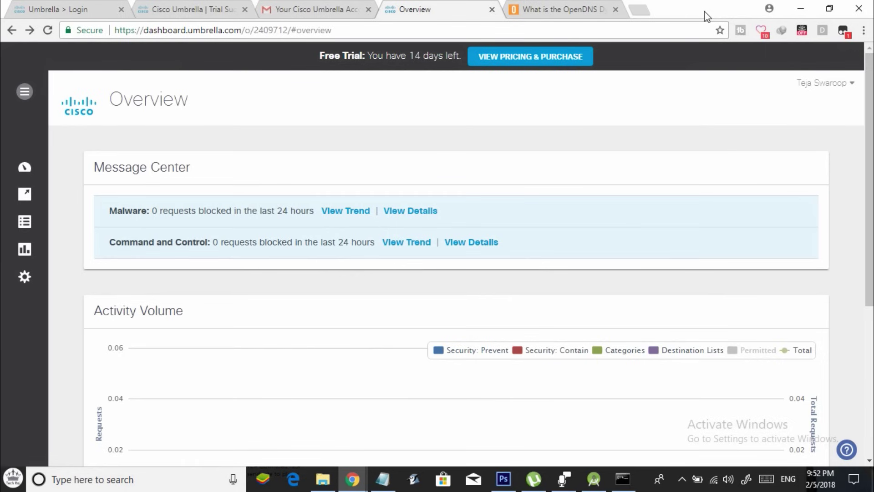
left_click(564, 9)
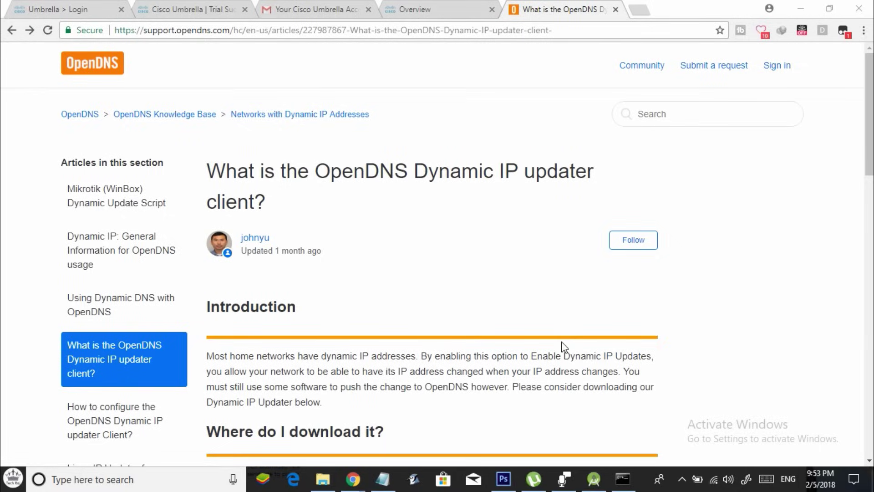
key("ctrl+t")
type("internet")
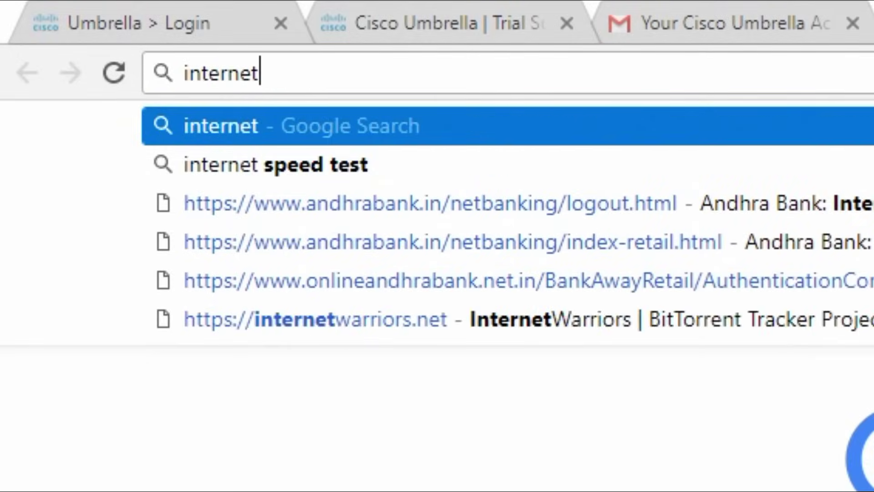
type("badguys.com")
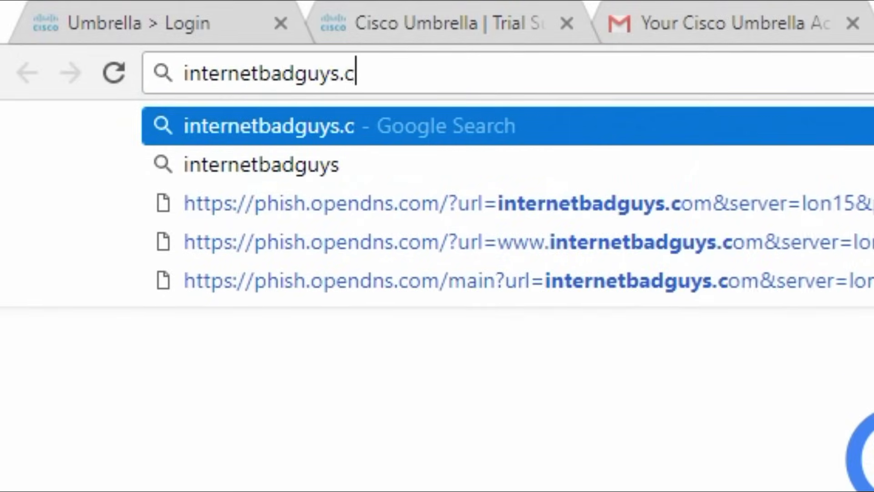
key("Return")
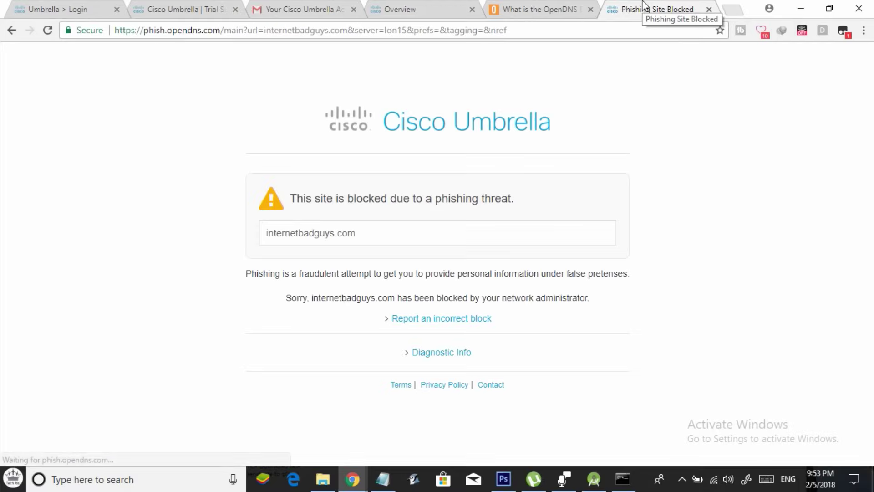
left_click_drag(288, 201, 507, 197)
left_click(507, 197)
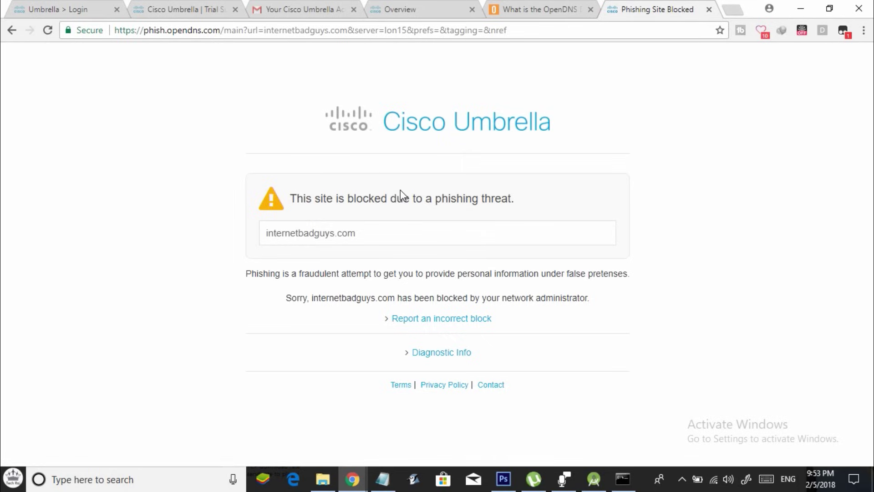
Switch to the Umbrella dashboard and review the Overview page
key("ctrl+shift+Tab")
key("ctrl+shift+Tab")
mouse_move(23, 168)
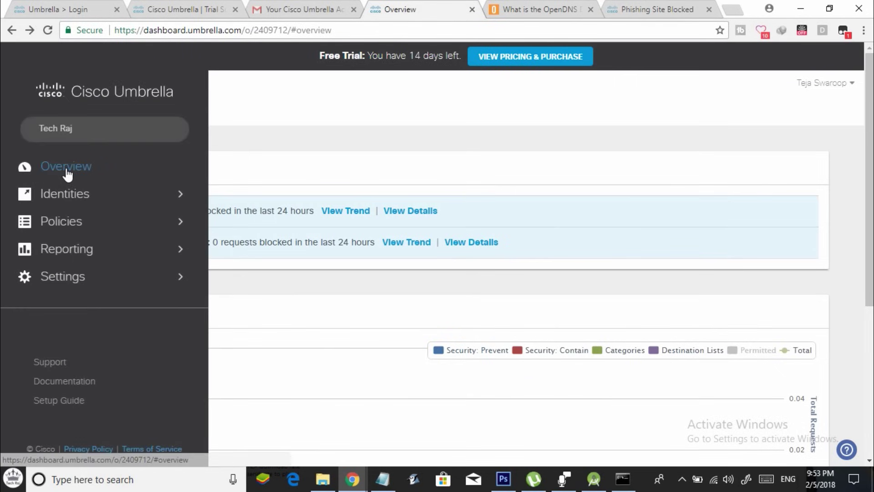
left_click(66, 173)
scroll(255, 223, "down", 5)
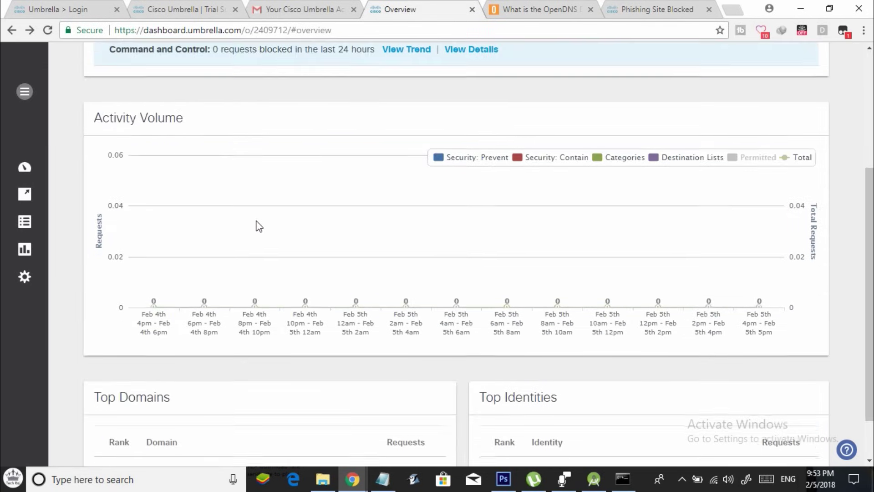
scroll(259, 228, "up", 5)
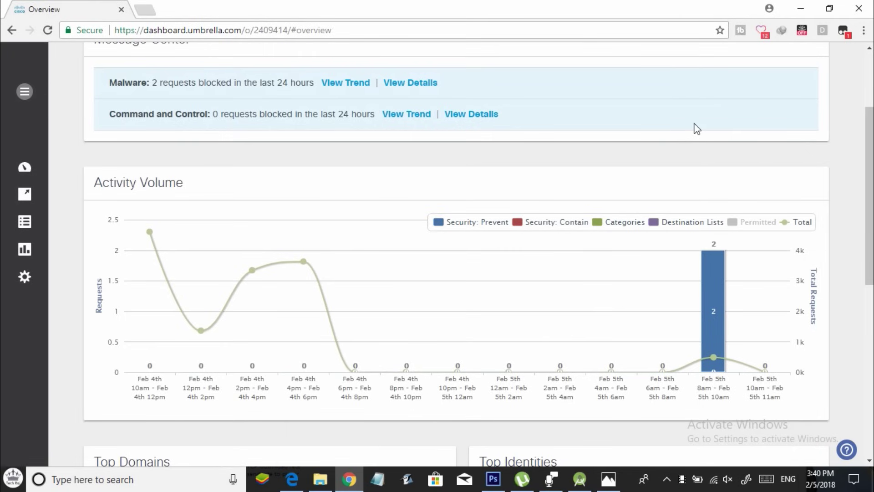
Open the activity report for the top identity listed under Top Identities
mouse_move(721, 218)
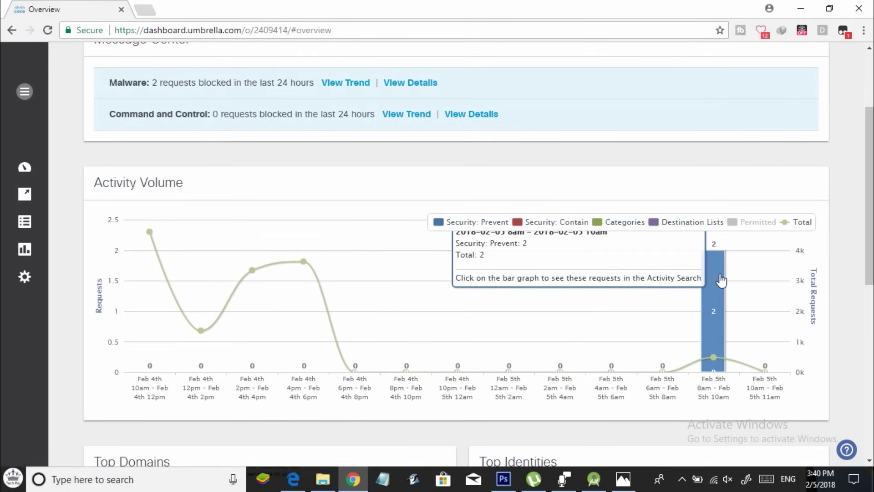
scroll(357, 251, "down", 8)
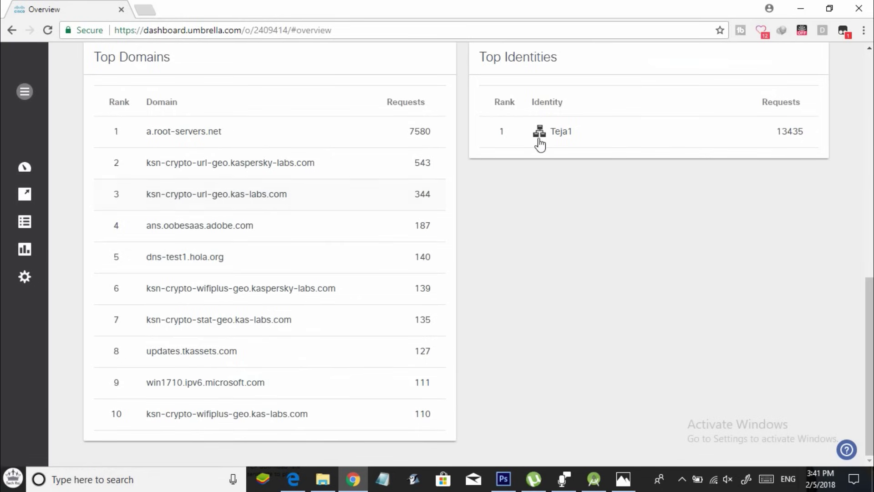
left_click(576, 134)
left_click(600, 131)
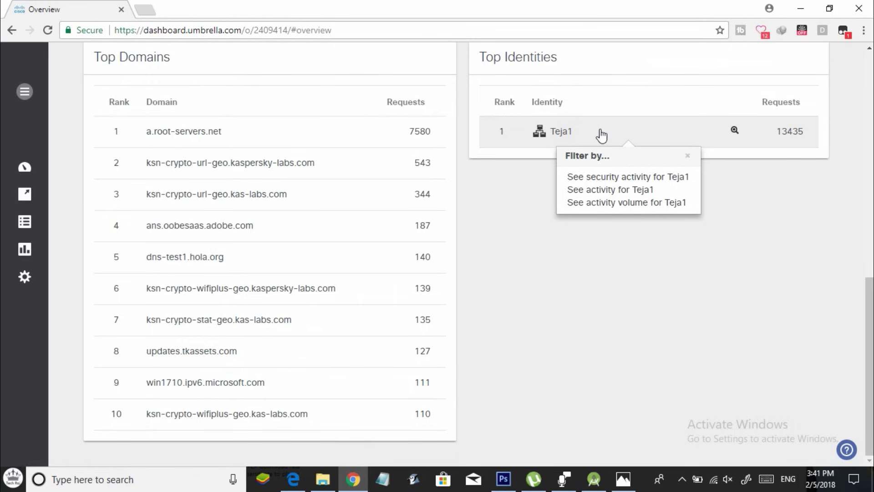
left_click(612, 193)
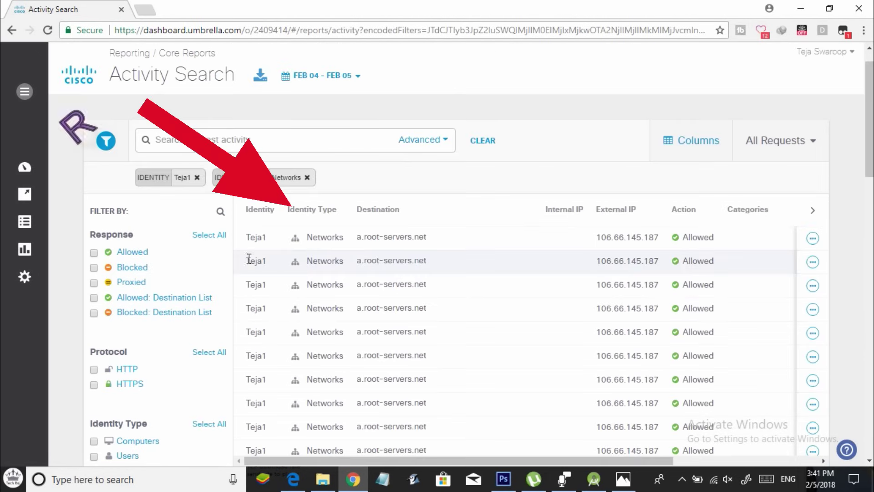
Set both the Response and Identity Type filters to Select All in Activity Search
scroll(292, 281, "down", 1)
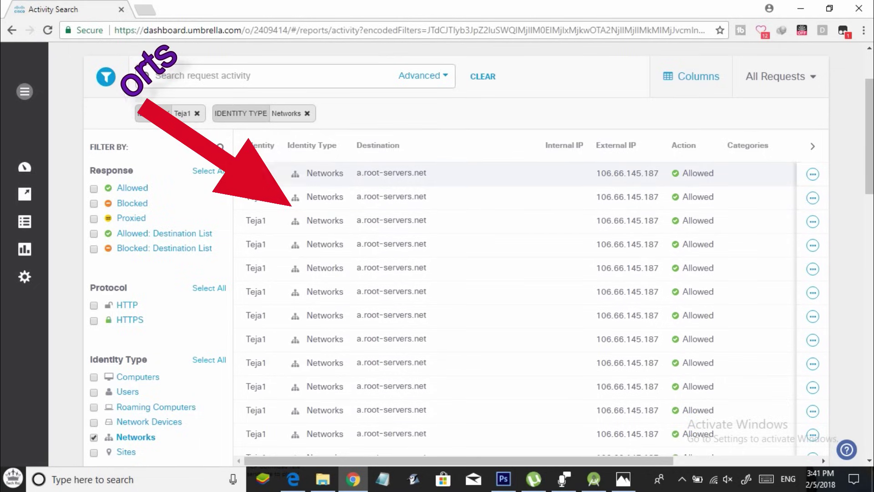
scroll(364, 234, "down", 2)
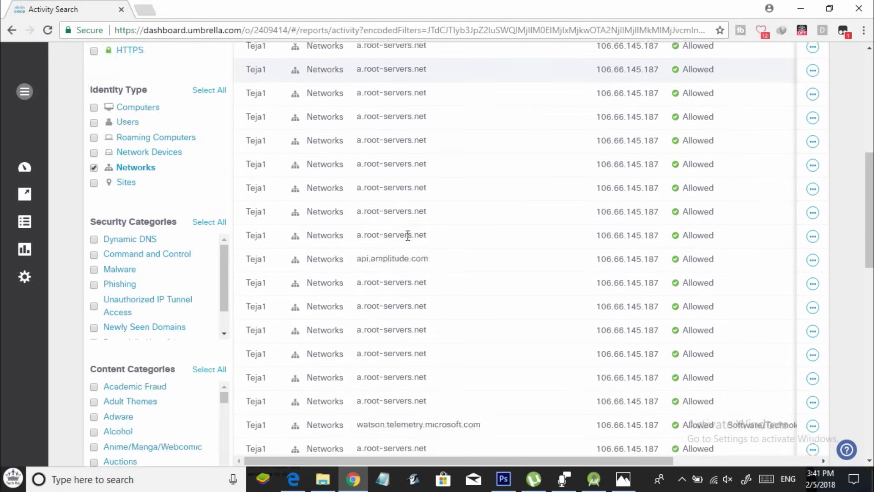
scroll(203, 240, "up", 3)
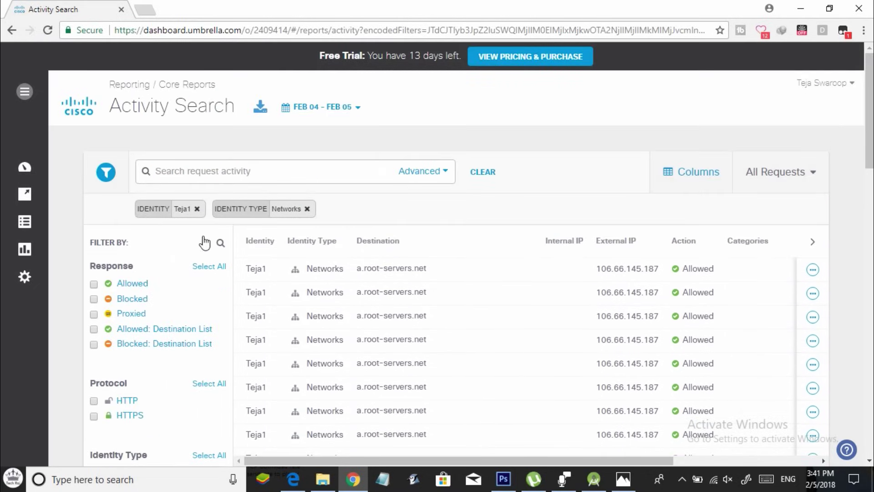
left_click(219, 269)
scroll(219, 280, "down", 2)
scroll(211, 305, "down", 3)
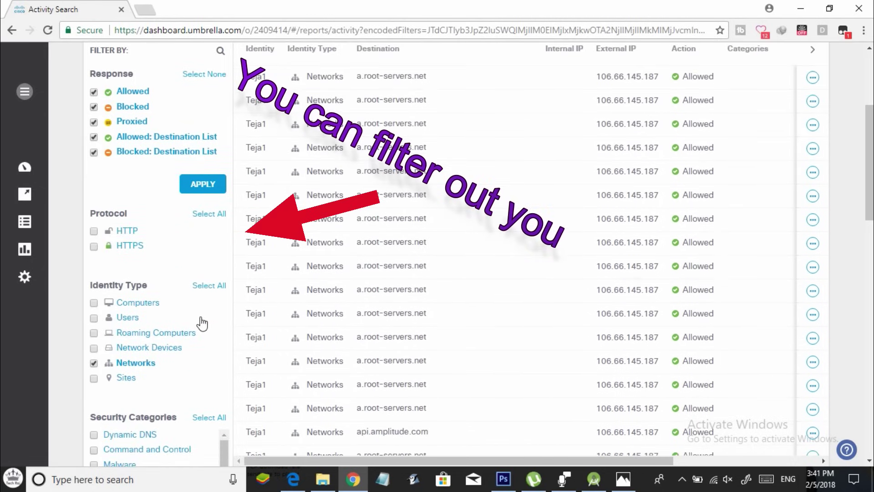
left_click(209, 284)
scroll(209, 279, "down", 1)
scroll(209, 279, "down", 5)
scroll(205, 283, "up", 4)
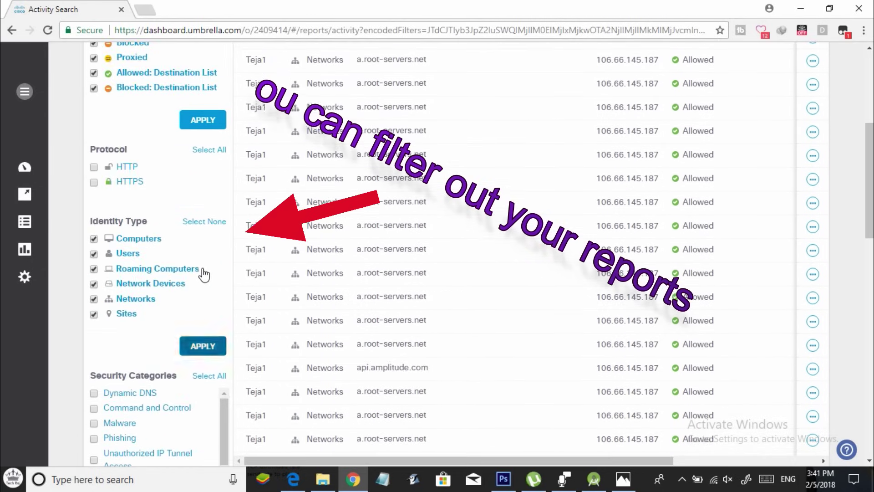
scroll(203, 273, "up", 3)
Apply the widened filters and scroll to the bottom of the results table
left_click(203, 249)
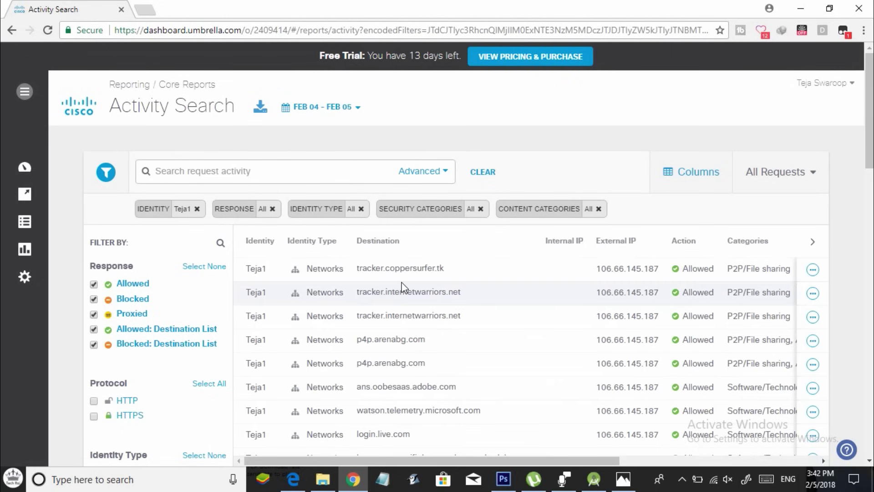
scroll(408, 288, "down", 2)
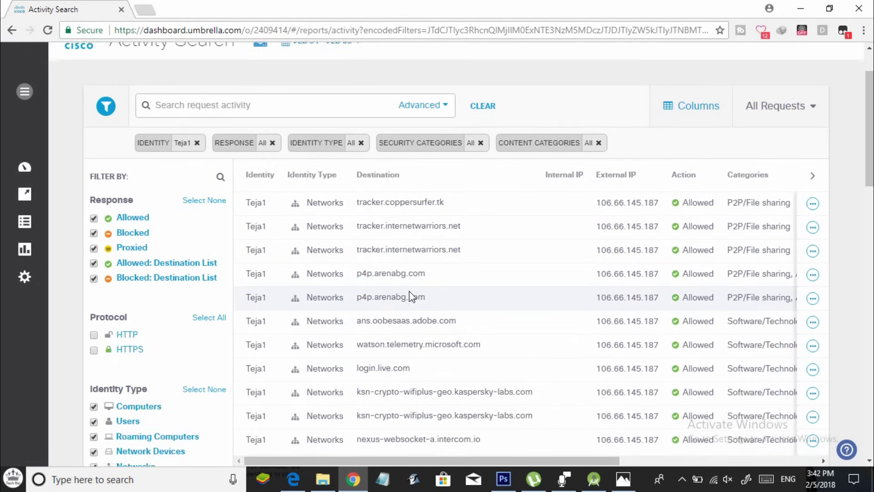
scroll(408, 293, "down", 5)
scroll(410, 286, "down", 6)
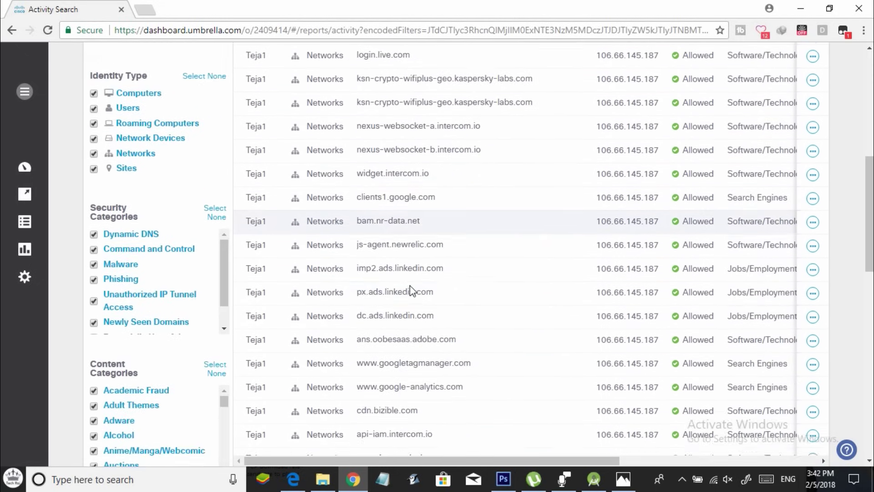
scroll(411, 285, "down", 7)
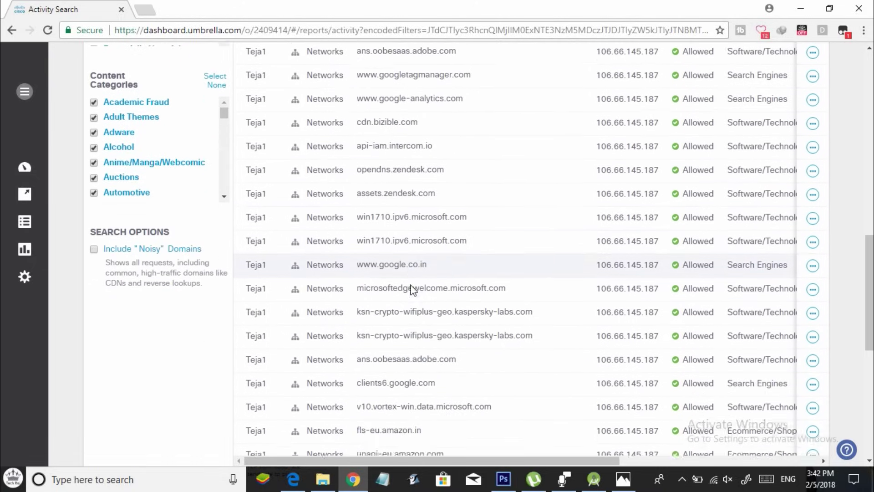
scroll(412, 287, "down", 4)
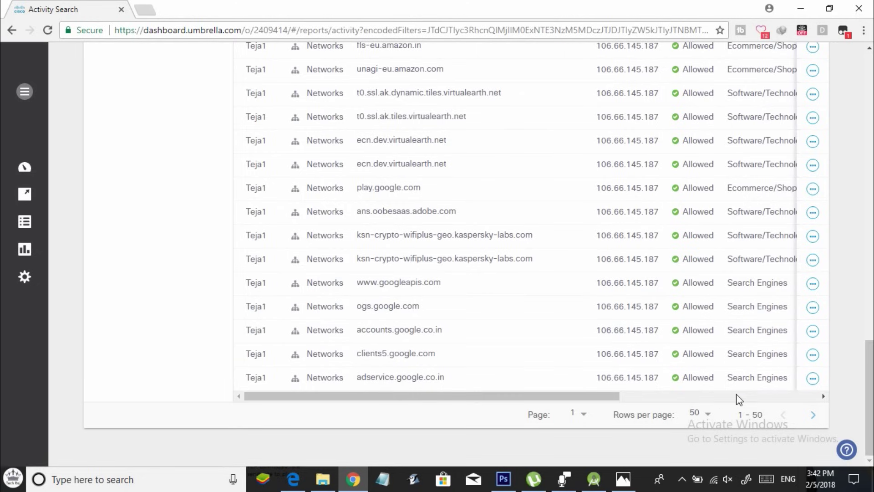
Go to results page 2, showing rows 51–100
left_click(813, 415)
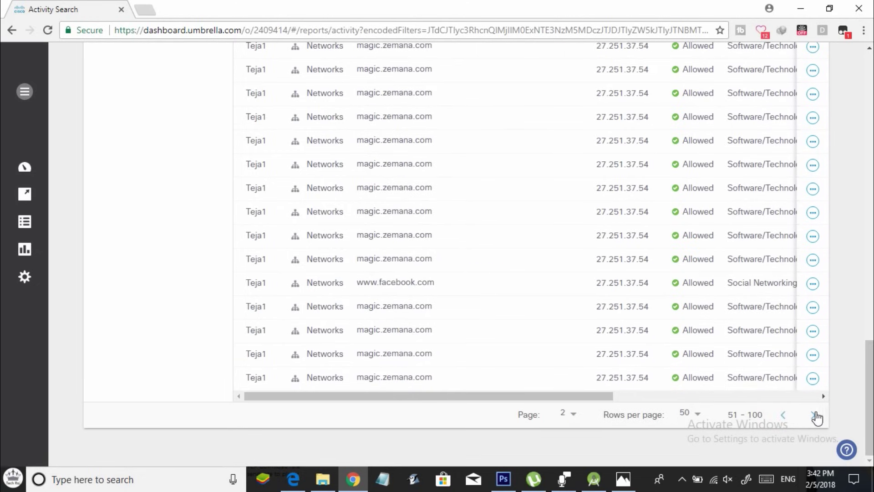
scroll(607, 323, "up", 2)
scroll(606, 321, "up", 8)
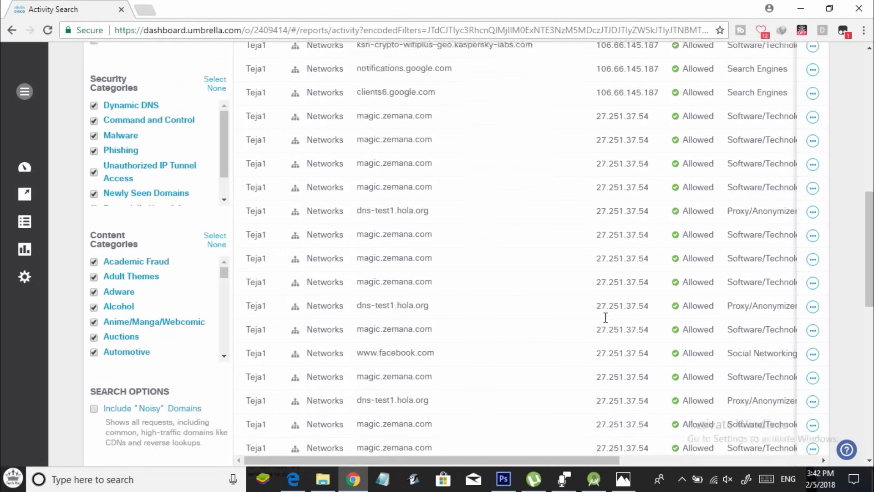
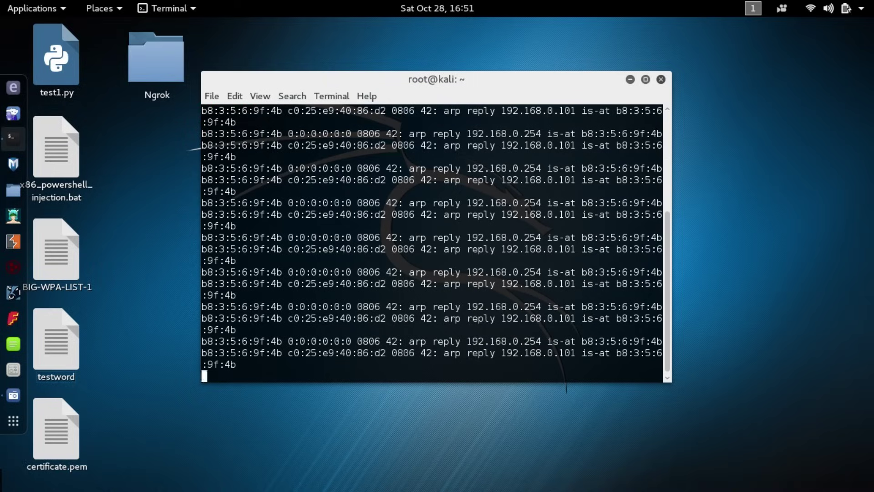
Launch Wireshark from the application search and start a live capture on wlan0
key("super")
type("wires")
left_click(374, 119)
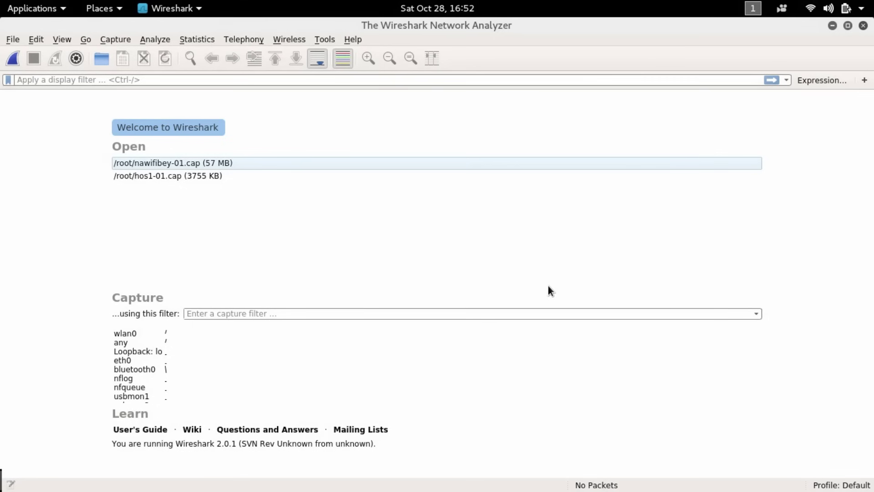
double_click(127, 334)
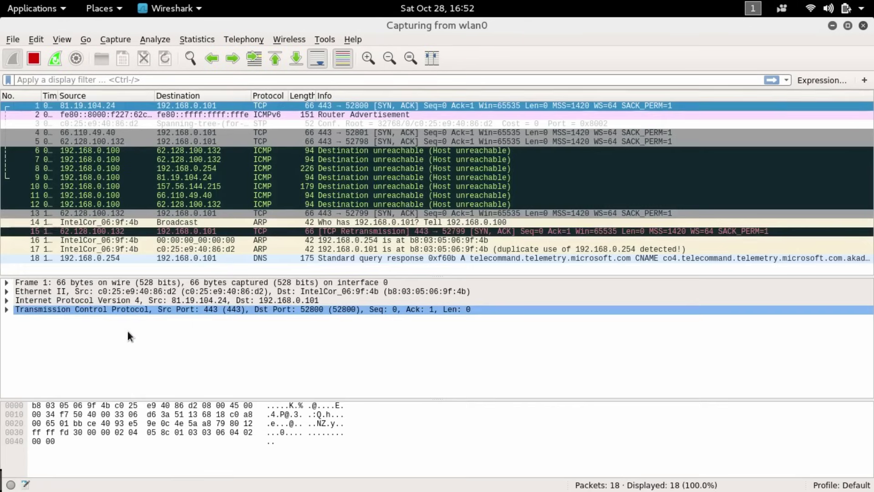